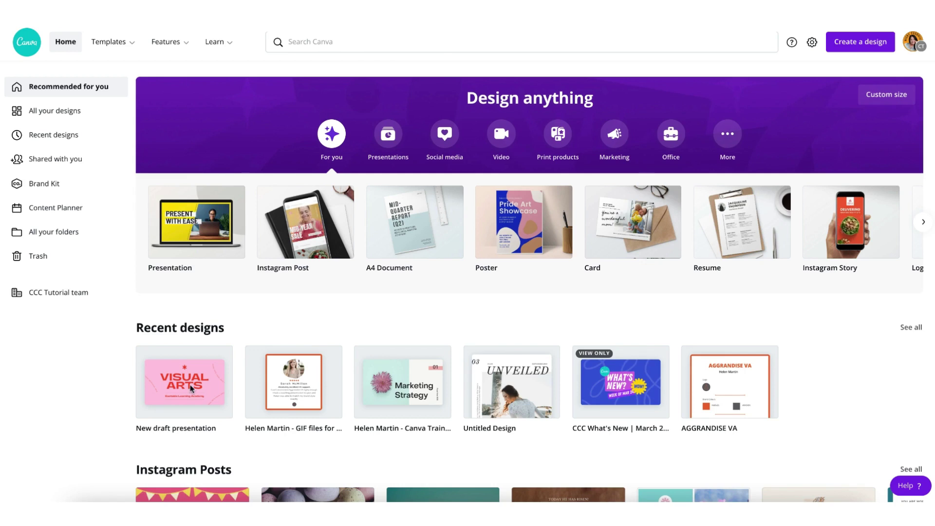
Open the Visual Arts 'New draft presentation' from the Recent designs row
{"action": "left_click", "coordinate": [190, 388]}
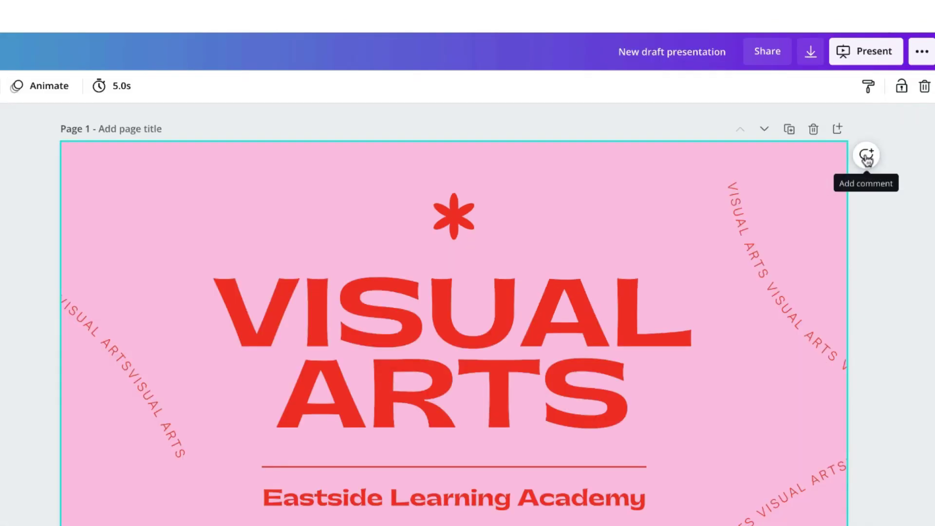
Post a page 1 comment asking a colleague what they think of this colour
{"action": "left_click", "coordinate": [866, 157]}
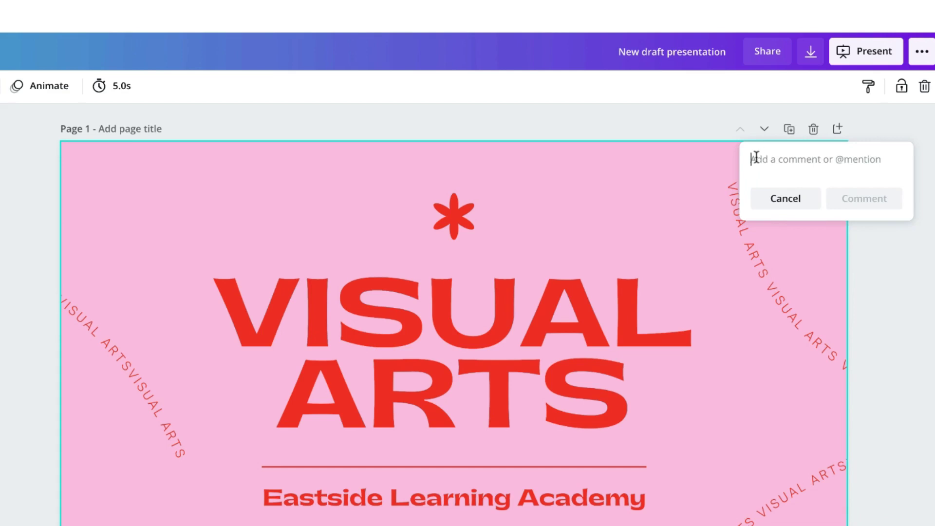
{"action": "type", "text": "Hi Sarah, what do you think of this colour"}
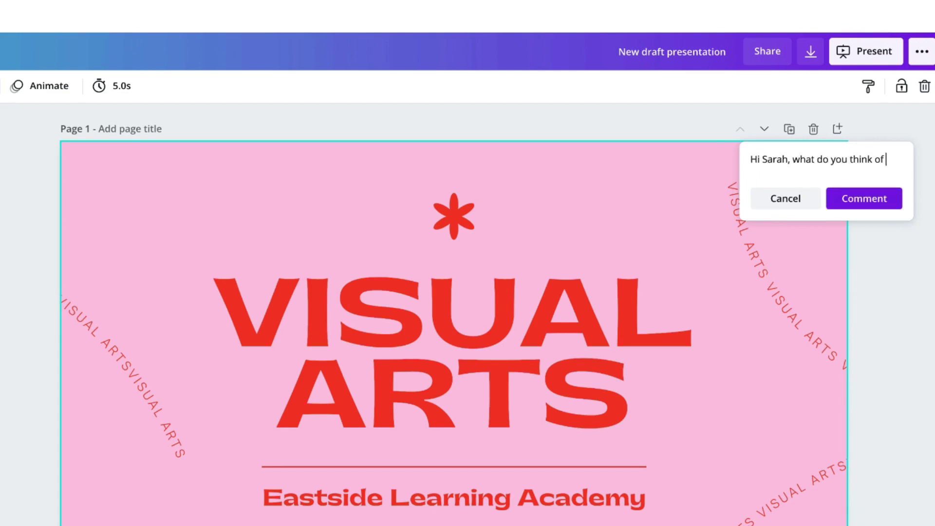
{"action": "type", "text": "?"}
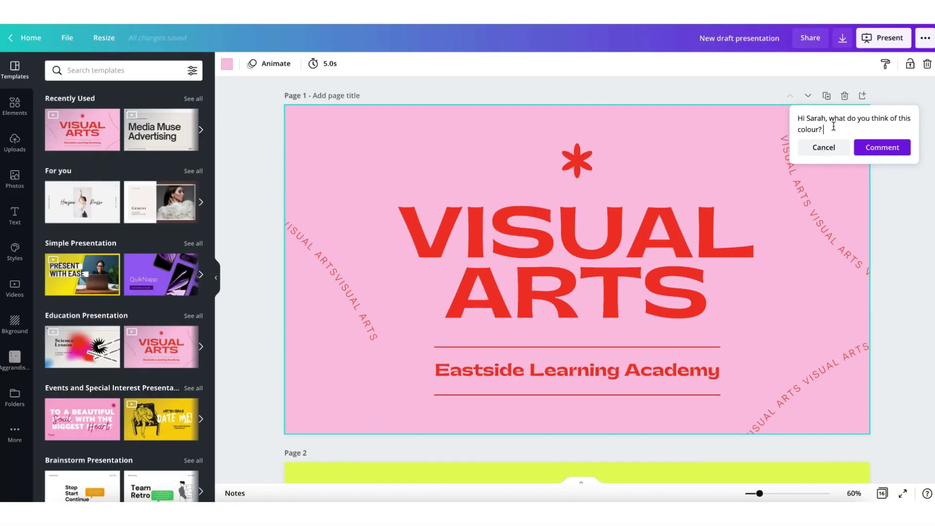
{"action": "left_click", "coordinate": [874, 150]}
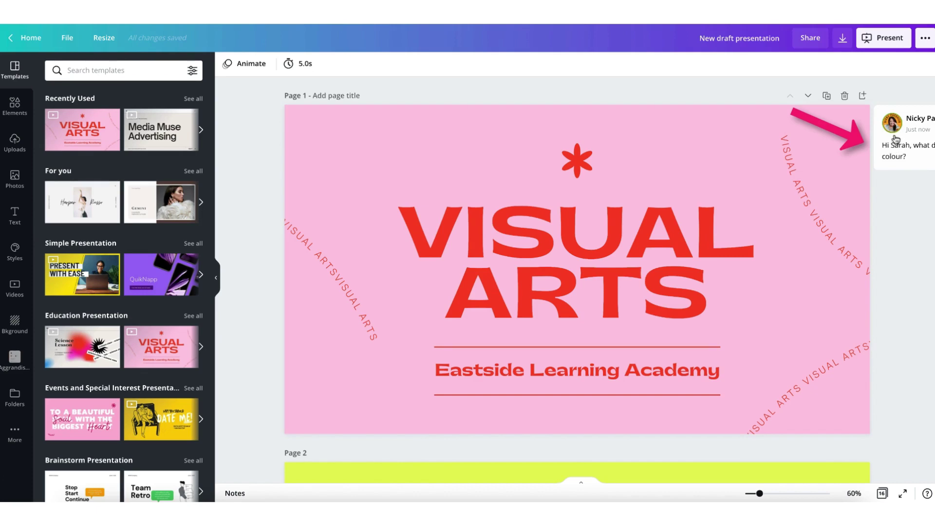
On Page 2, post 'do you think this font works okay' to a mentioned teammate, assigned to them
{"action": "scroll", "coordinate": [894, 175], "scroll_direction": "down", "scroll_amount": 5}
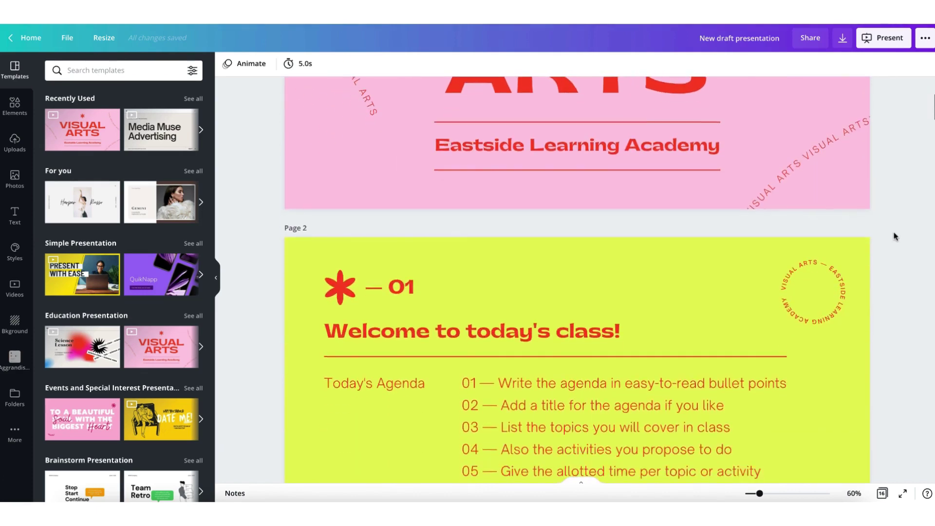
{"action": "scroll", "coordinate": [876, 224], "scroll_direction": "down", "scroll_amount": 3}
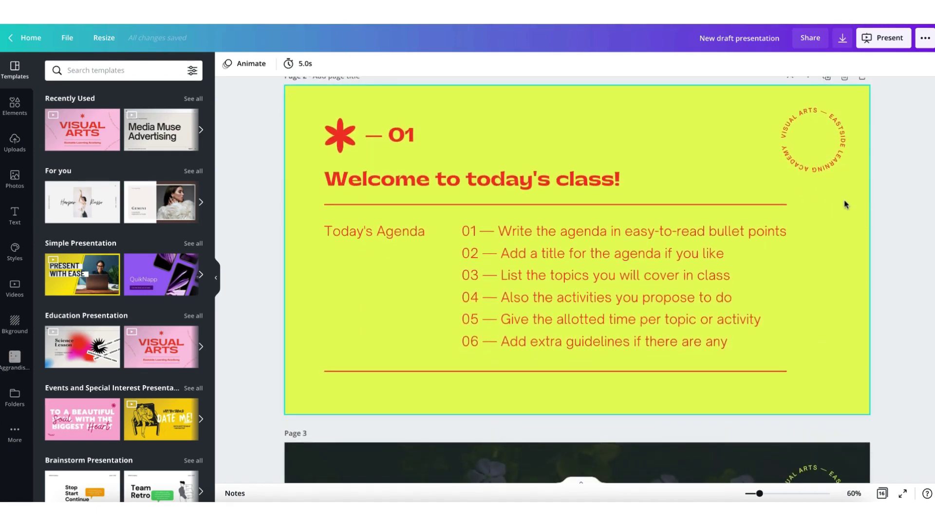
{"action": "left_click", "coordinate": [845, 205]}
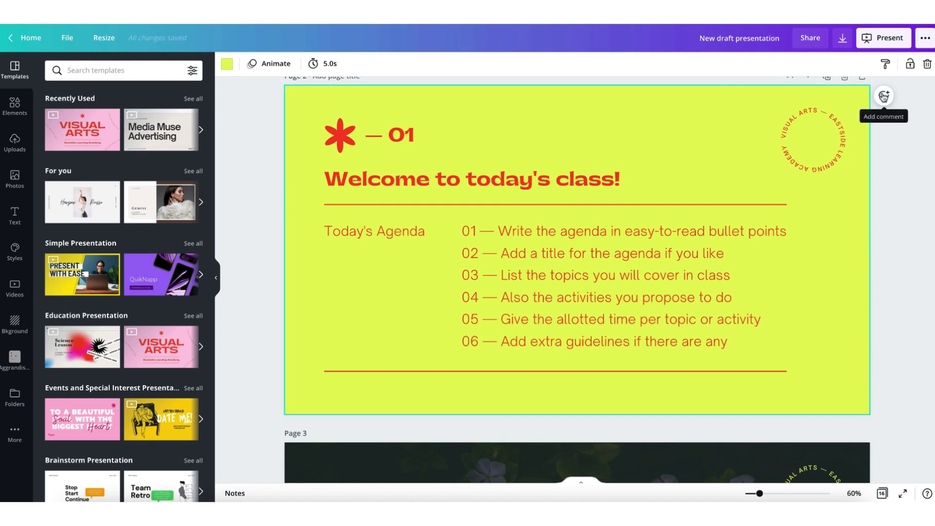
{"action": "left_click", "coordinate": [885, 96]}
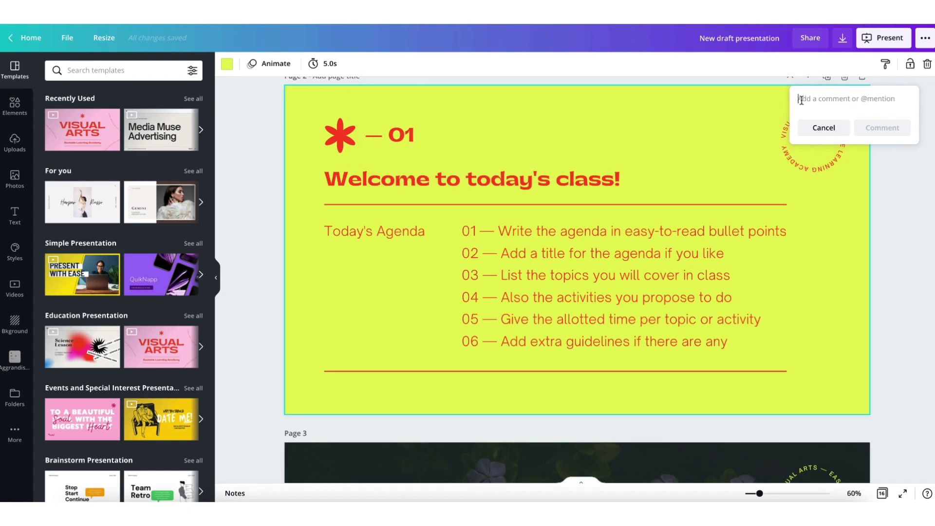
{"action": "type", "text": "Hi @emma"}
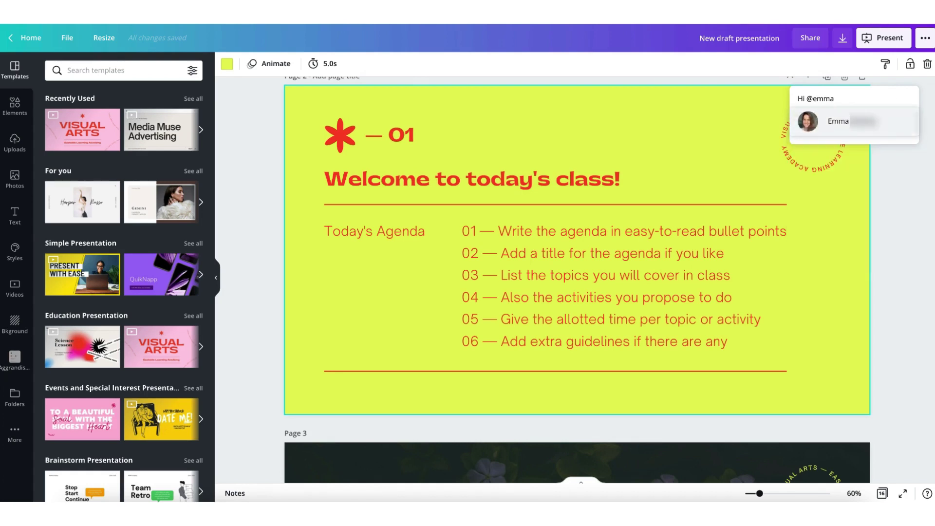
{"action": "key", "text": "Return"}
{"action": "type", "text": "do you think this font works okay?"}
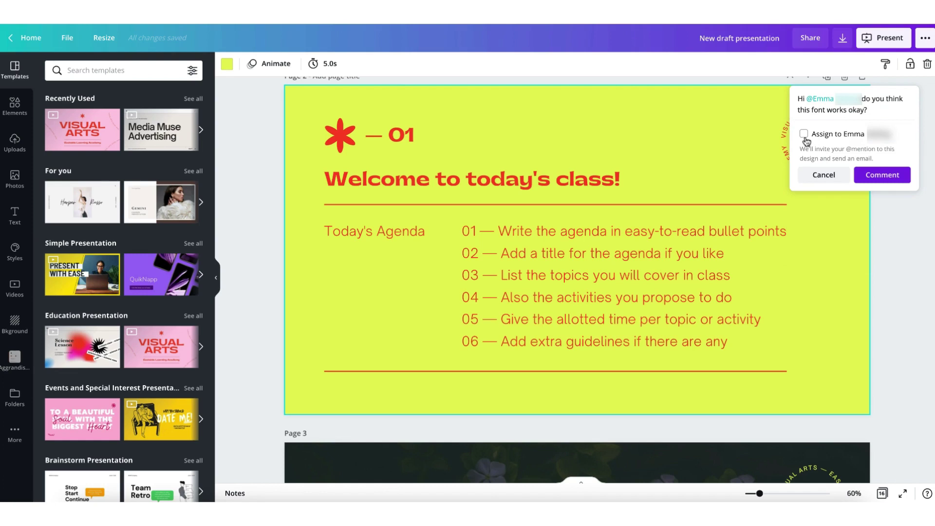
{"action": "left_click", "coordinate": [804, 135]}
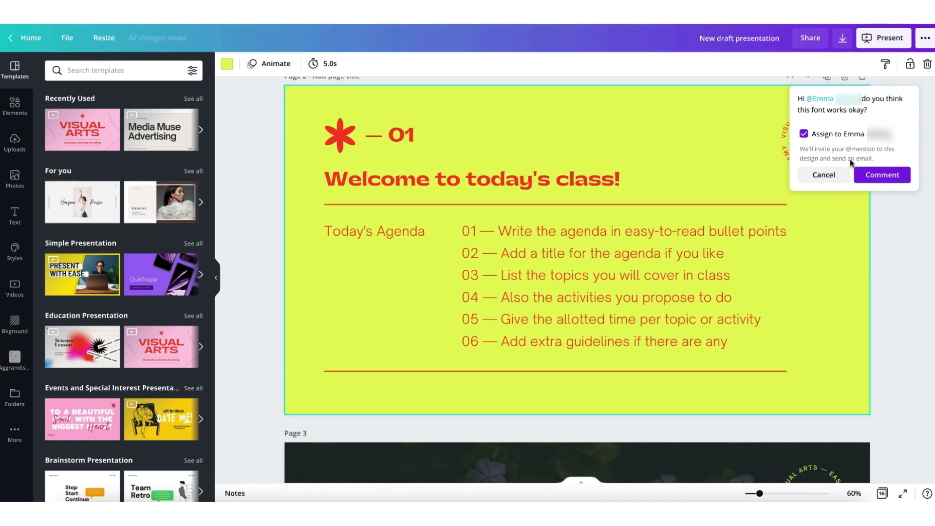
{"action": "left_click", "coordinate": [867, 180]}
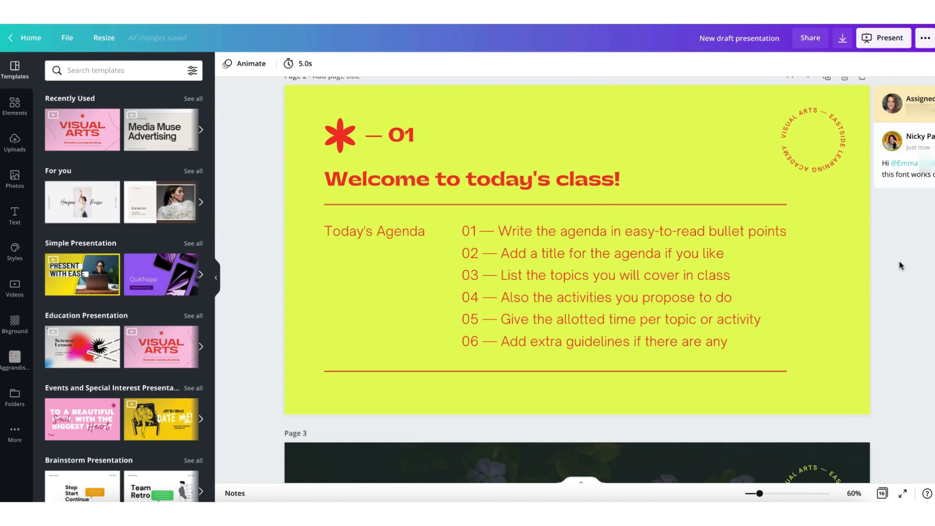
Add page 1 notes: 'I can add my notes here to help me stop faffling.' / 'Or it will help me remember what I need to say!'
{"action": "scroll", "coordinate": [883, 187], "scroll_direction": "up", "scroll_amount": 5}
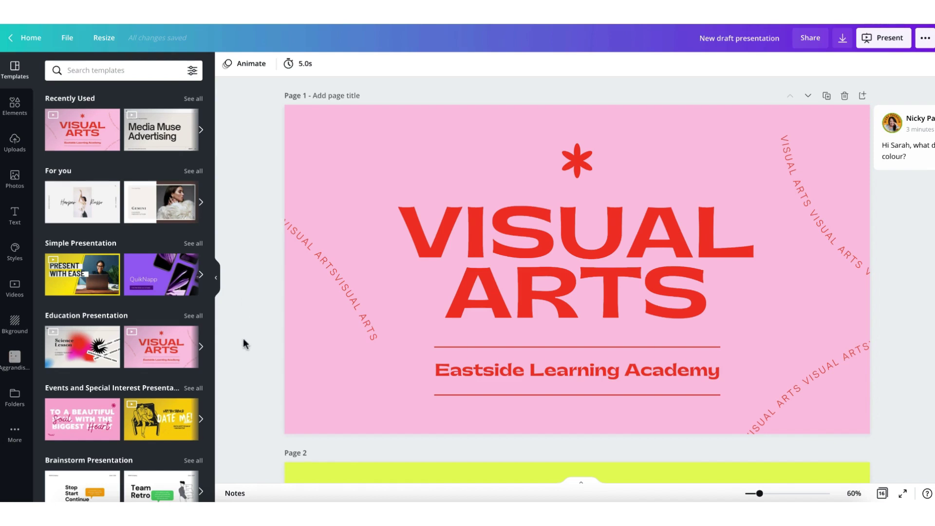
{"action": "left_click", "coordinate": [234, 493]}
{"action": "type", "text": "I can add my notes here to help me stop f"}
{"action": "type", "text": "affling."}
{"action": "key", "text": "Return"}
{"action": "key", "text": "Return"}
{"action": "type", "text": "Or it will help me remember what I need to say!"}
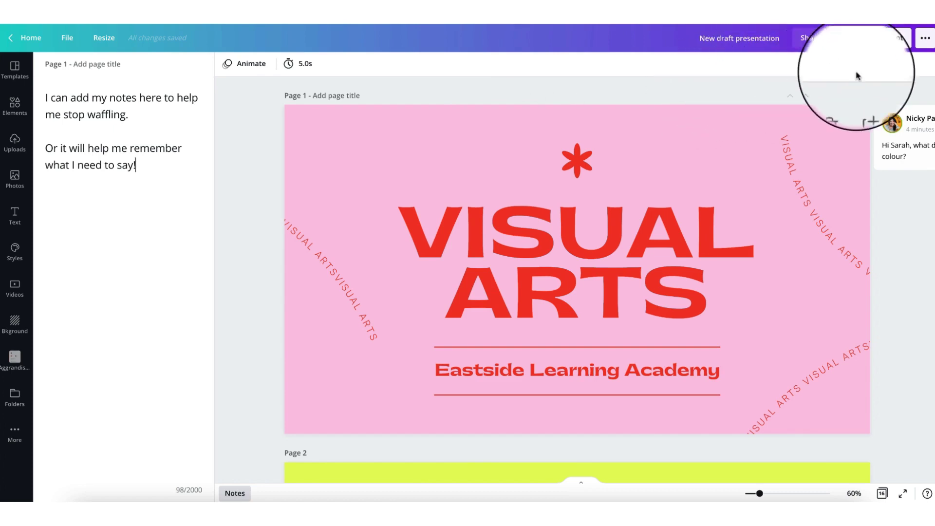
Choose Present and record from the '...' menu and enter the recording studio
{"action": "left_click", "coordinate": [926, 39]}
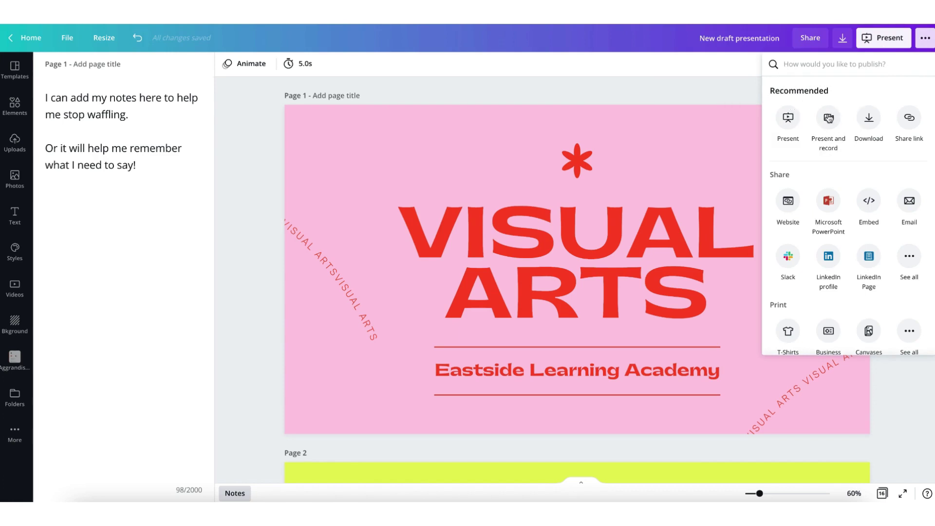
{"action": "left_click", "coordinate": [827, 122]}
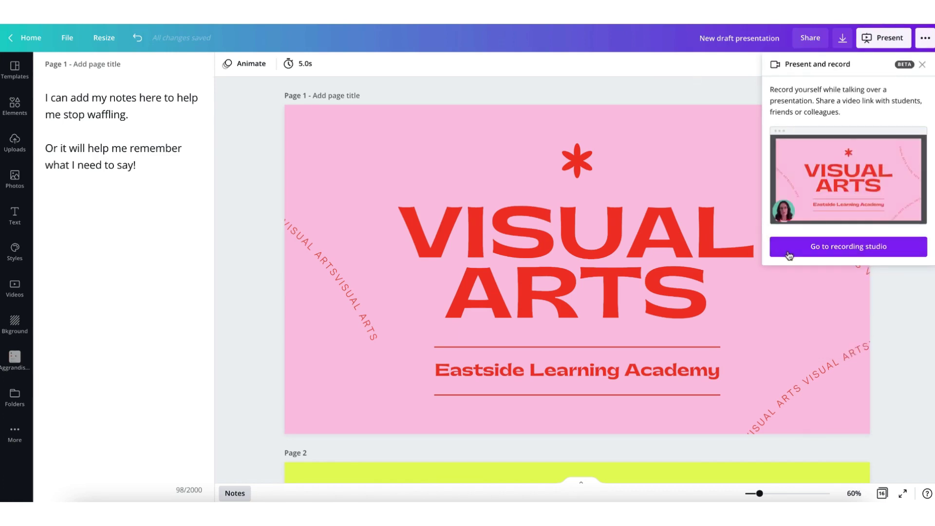
{"action": "left_click", "coordinate": [828, 247]}
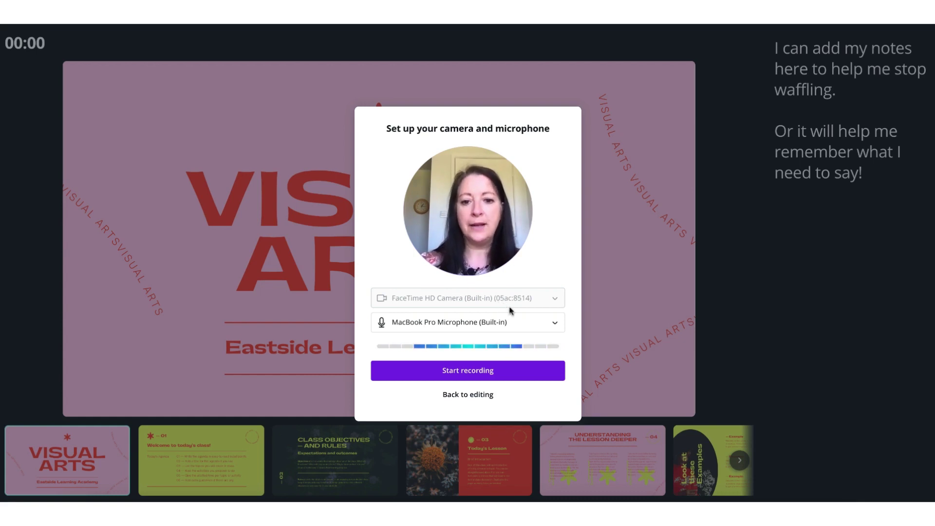
Select External Microphone (Built-in) as the recording's microphone
{"action": "left_click", "coordinate": [555, 325]}
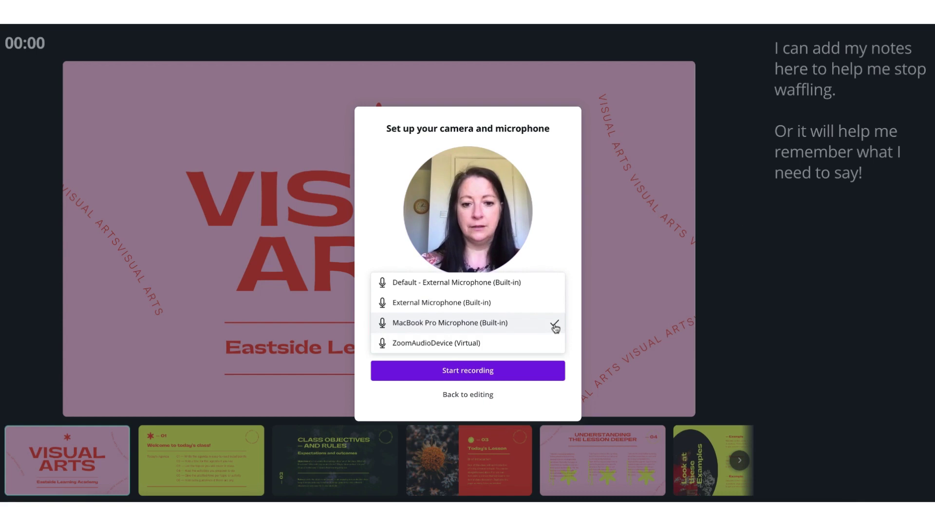
{"action": "left_click", "coordinate": [476, 307]}
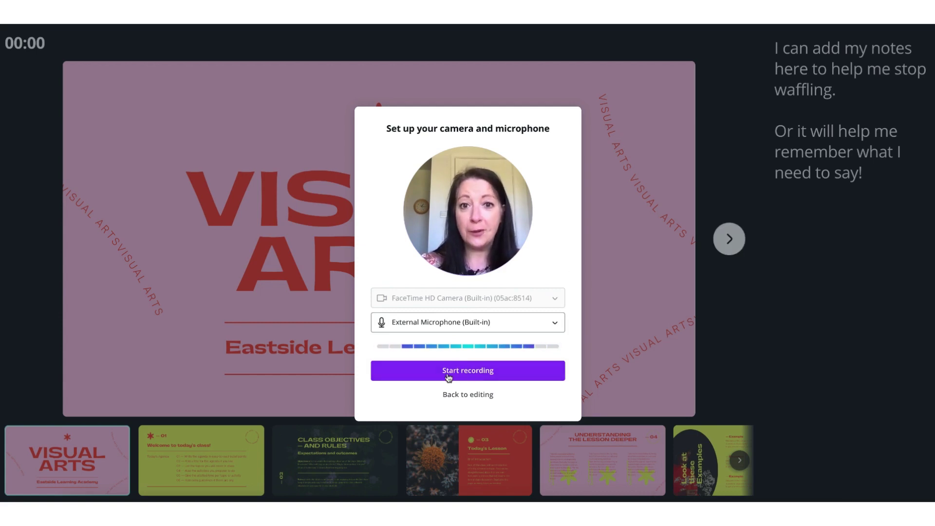
Start recording the Visual Arts presentation, pause it once, then resume
{"action": "left_click", "coordinate": [448, 371]}
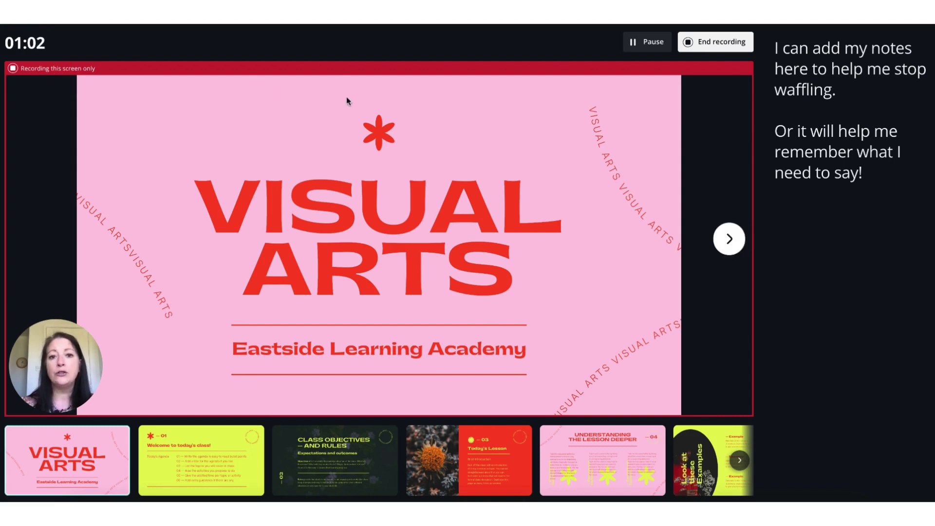
{"action": "left_click", "coordinate": [650, 43]}
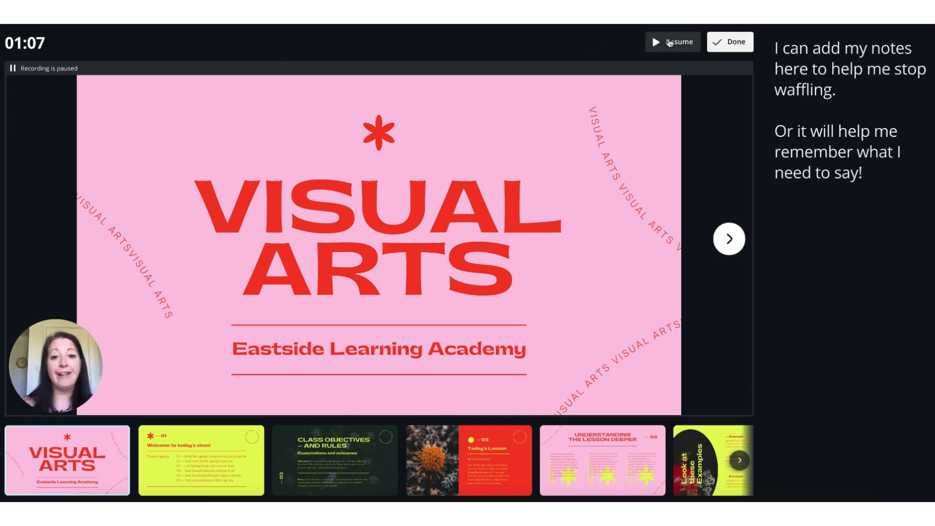
{"action": "left_click", "coordinate": [669, 43]}
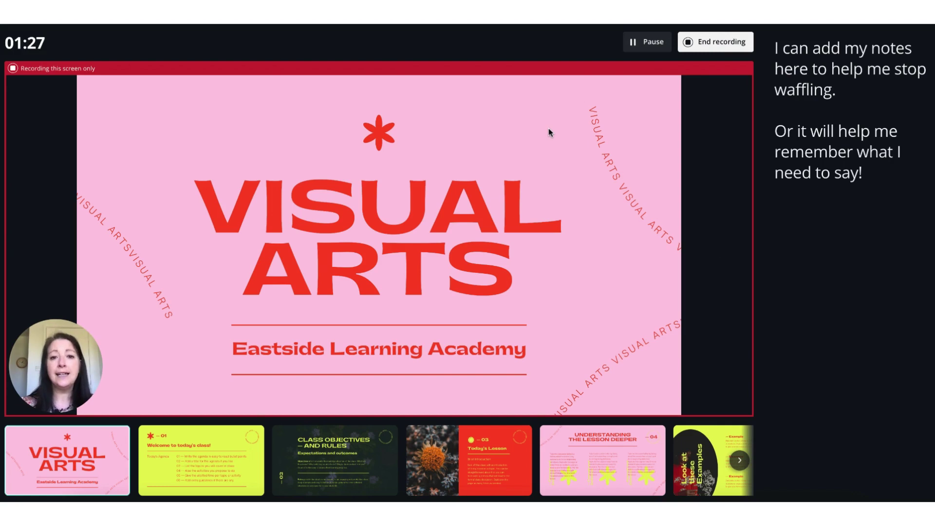
{"action": "mouse_move", "coordinate": [727, 244]}
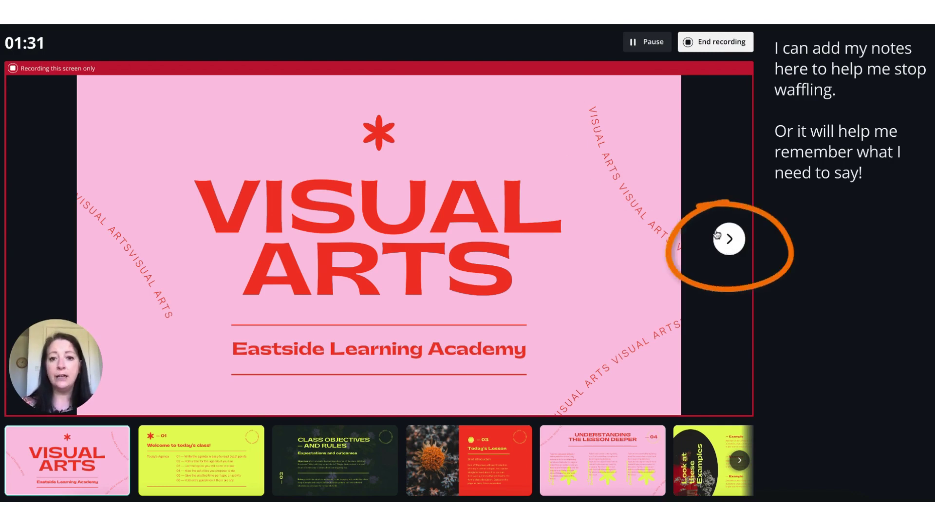
Record a move to the 'Welcome to today's class!' slide and back to the title, then end recording
{"action": "left_click", "coordinate": [216, 451]}
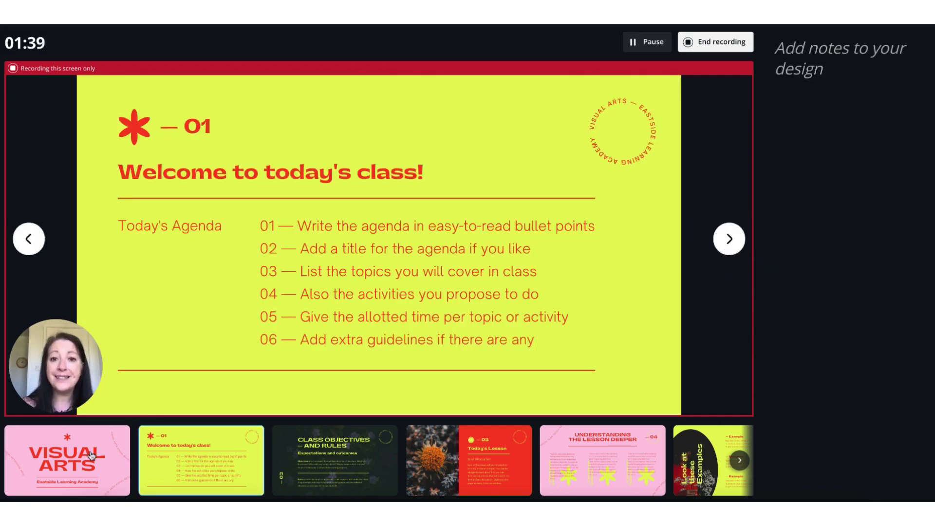
{"action": "left_click", "coordinate": [92, 455]}
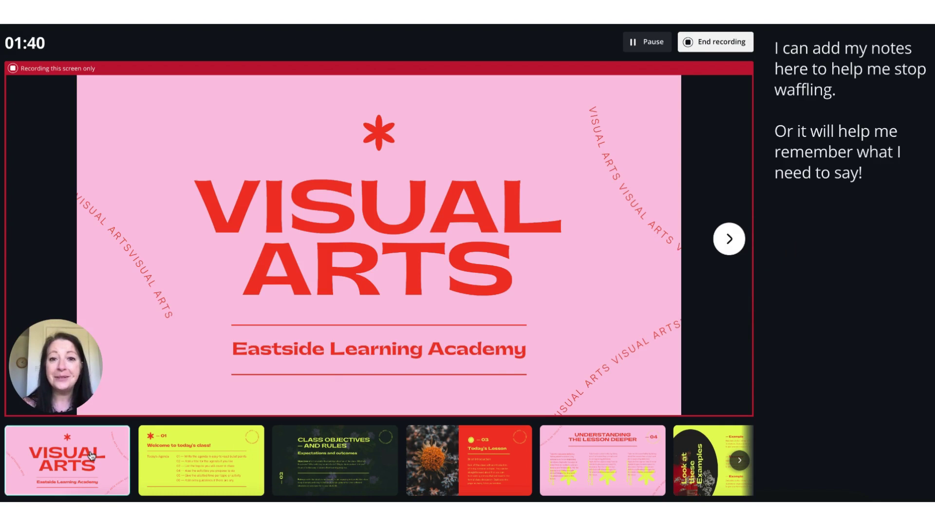
{"action": "left_click", "coordinate": [771, 97]}
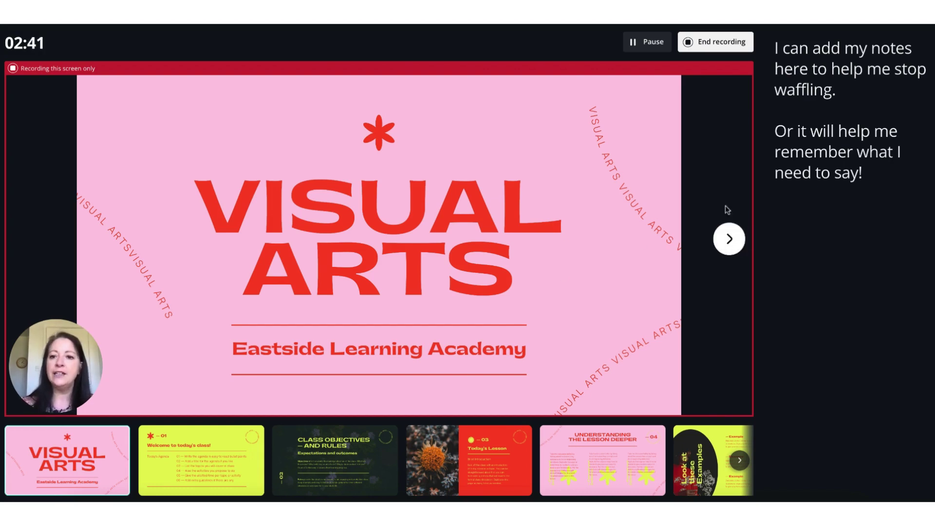
{"action": "left_click", "coordinate": [720, 47]}
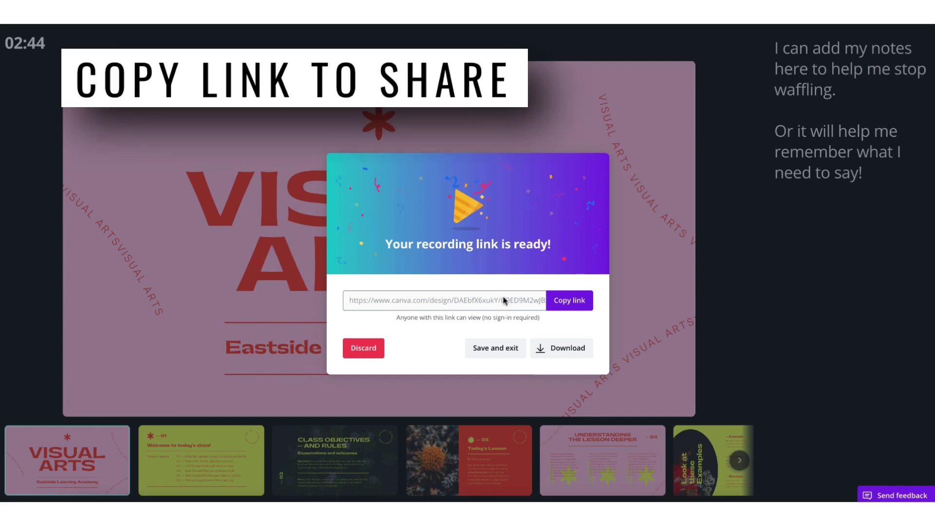
Copy the recording's shareable link, then save the recording and return to the editor
{"action": "left_click", "coordinate": [565, 302]}
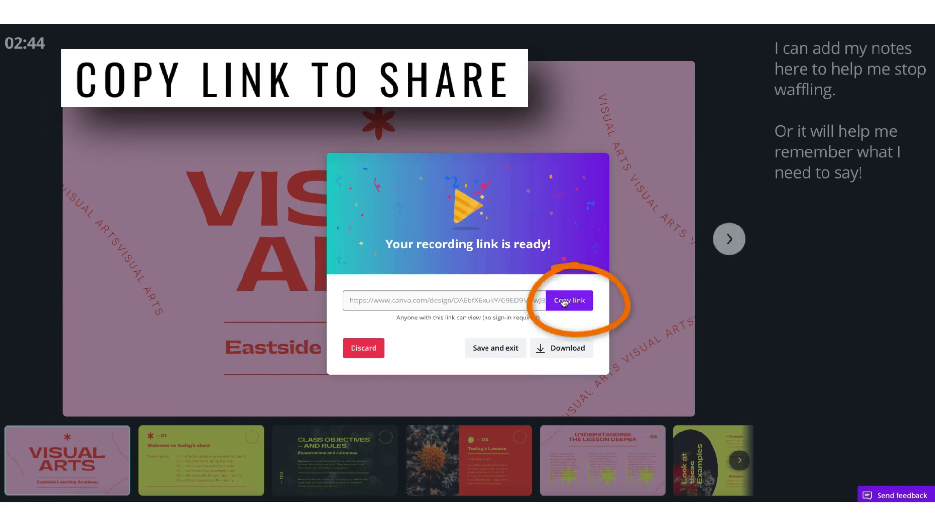
{"action": "left_click", "coordinate": [565, 303]}
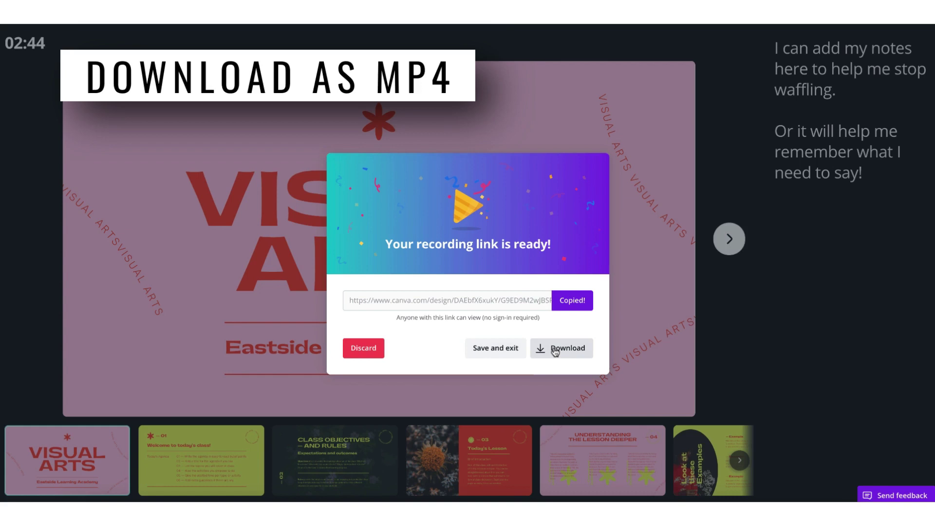
{"action": "left_click", "coordinate": [493, 349]}
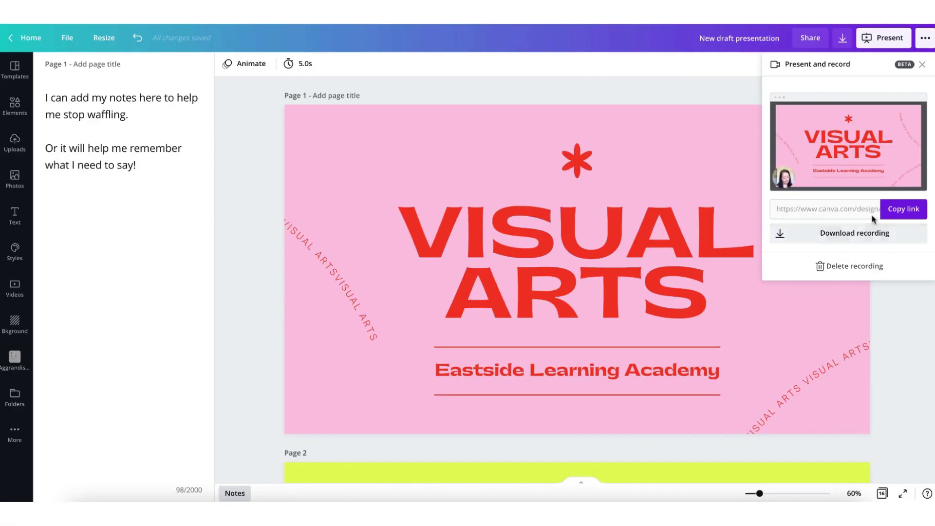
Copy the saved recording's link again from the Present and record panel
{"action": "left_click", "coordinate": [904, 215]}
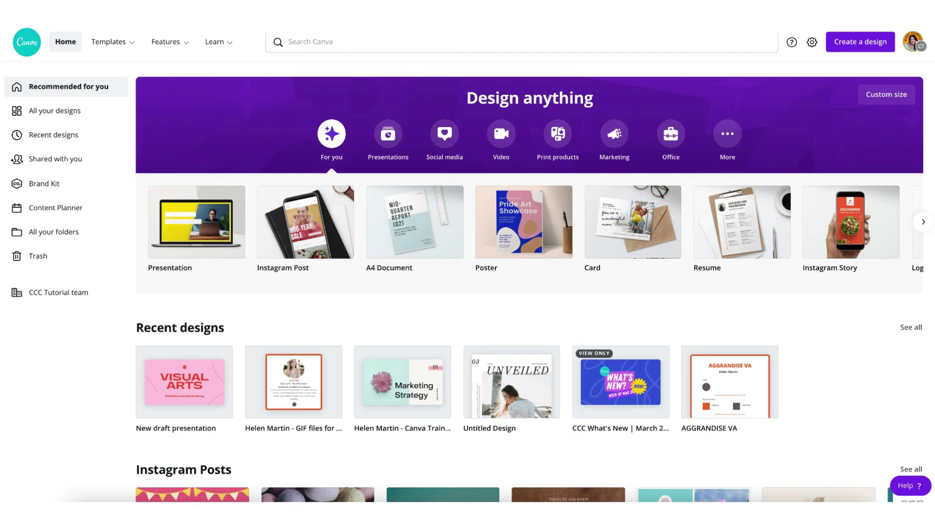
Reload the home page and reopen the 16-page Visual Arts New draft presentation from Recent designs
{"action": "key", "text": "F5"}
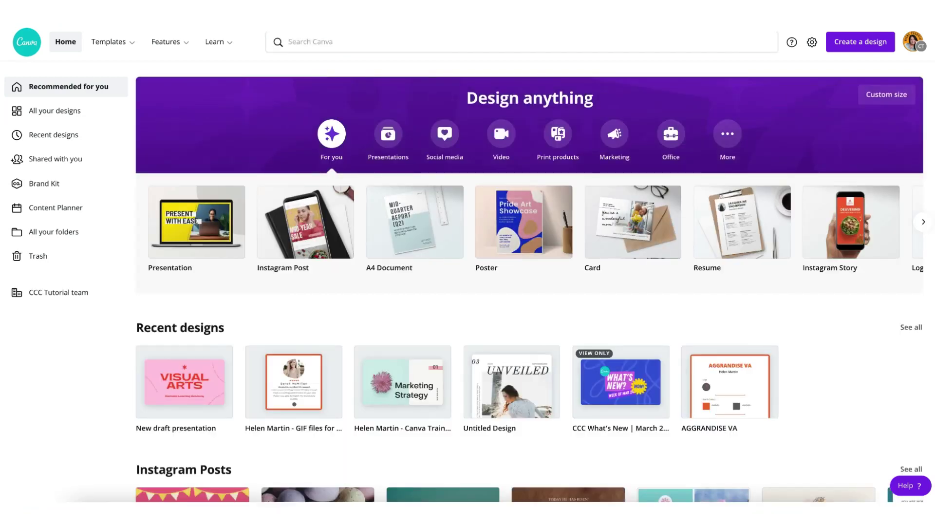
{"action": "left_click", "coordinate": [193, 383]}
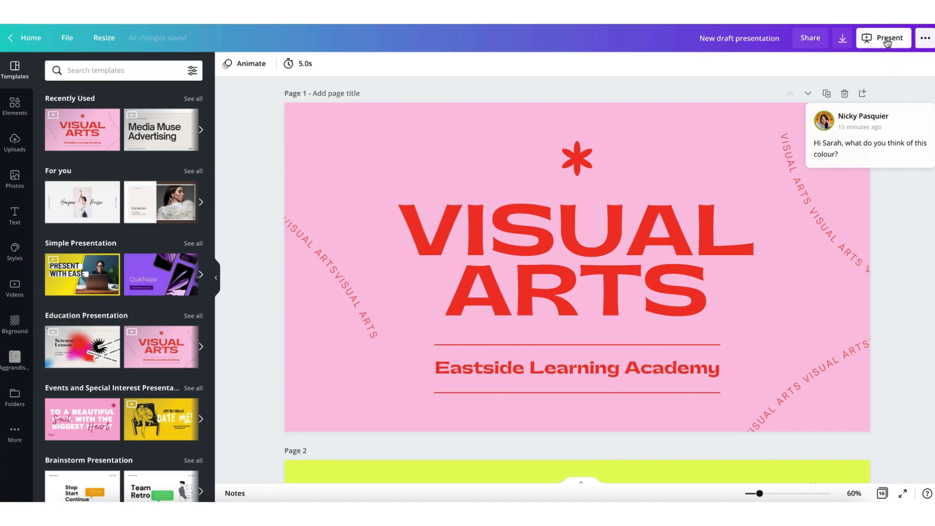
Download the saved Present and record recording of the deck as an MP4 video
{"action": "left_click", "coordinate": [925, 39]}
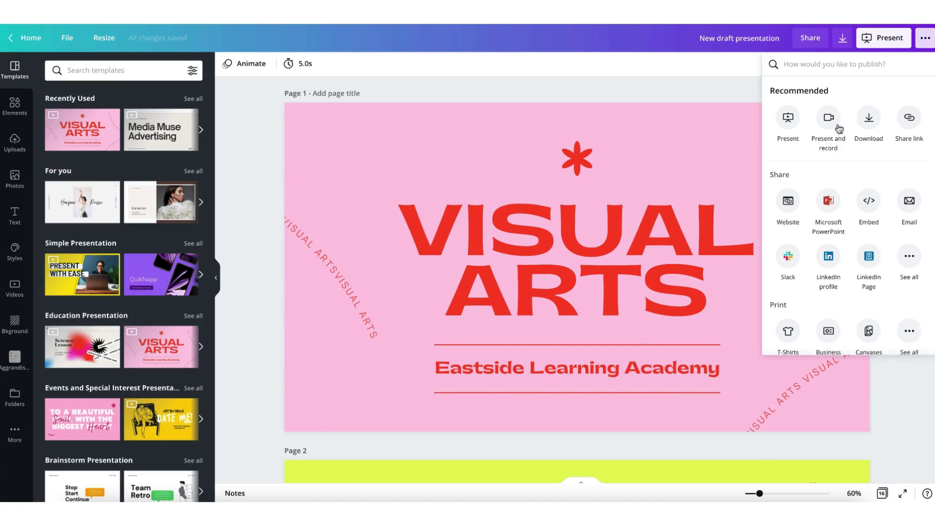
{"action": "left_click", "coordinate": [830, 126]}
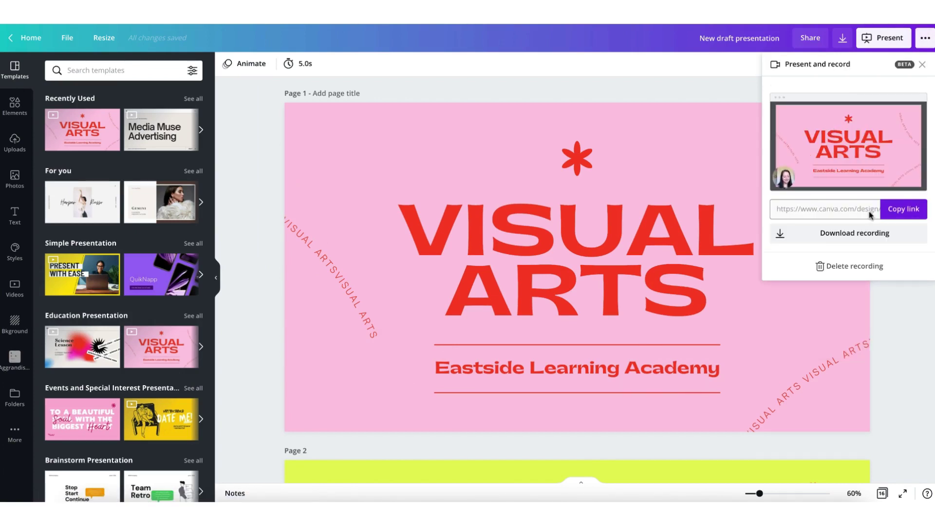
{"action": "left_click", "coordinate": [840, 235]}
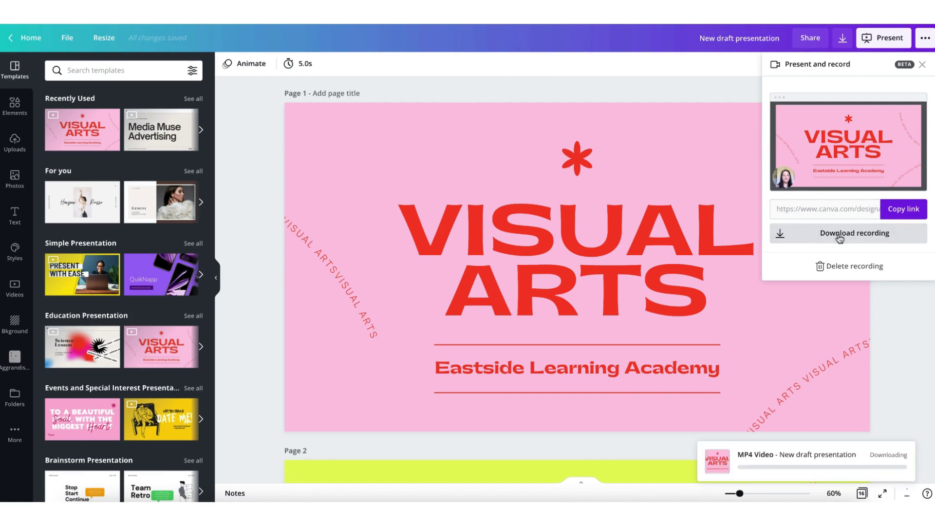